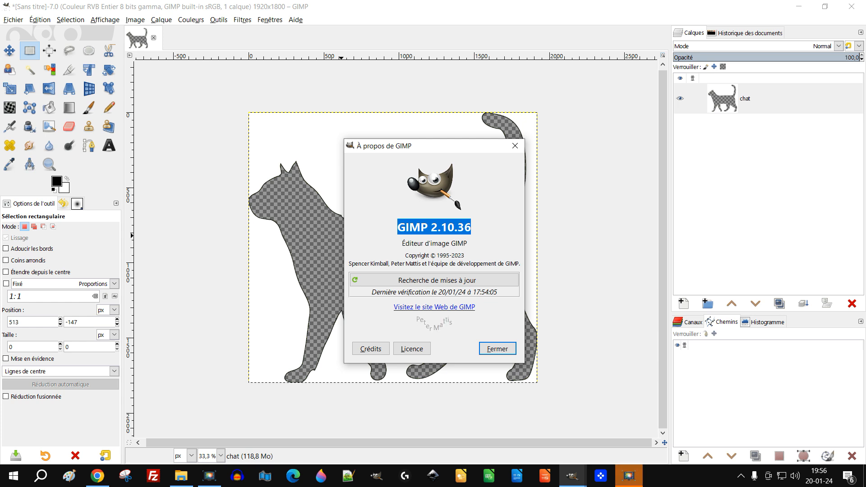
# - Close the About window and the untitled cat image, discarding its unsaved changes
pyautogui.click(515, 146)
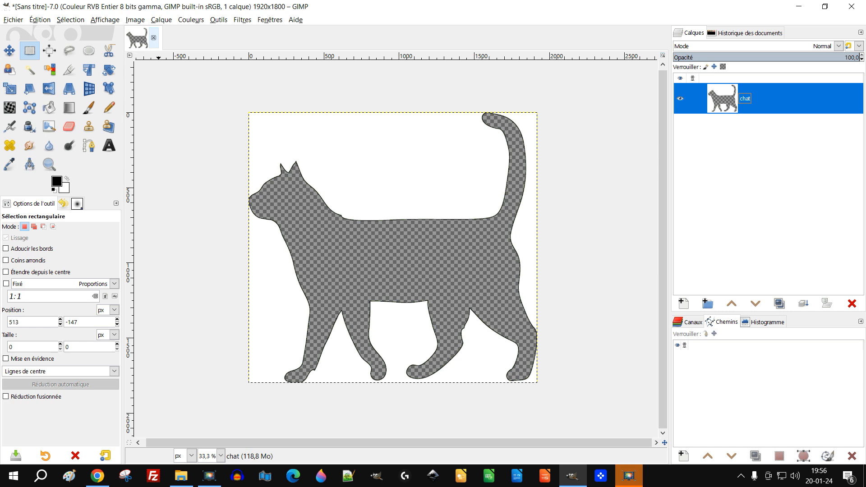
pyautogui.click(154, 38)
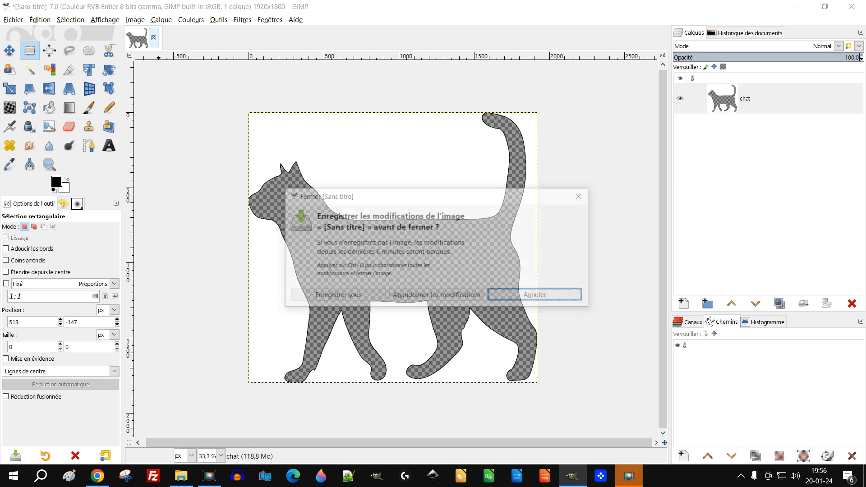
pyautogui.hotkey('ctrl', 'd')
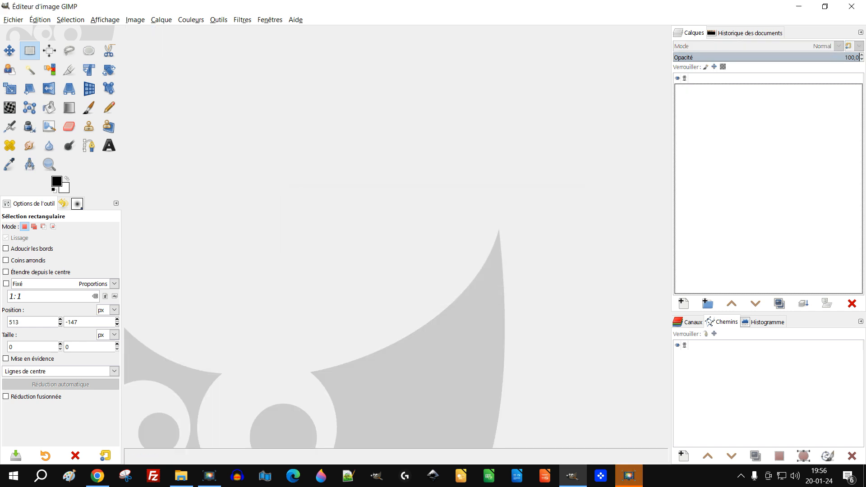
# - Switch to the browser, open the Pixabay snowflake pattern at 4500×4500 and copy the full-size image
pyautogui.click(799, 7)
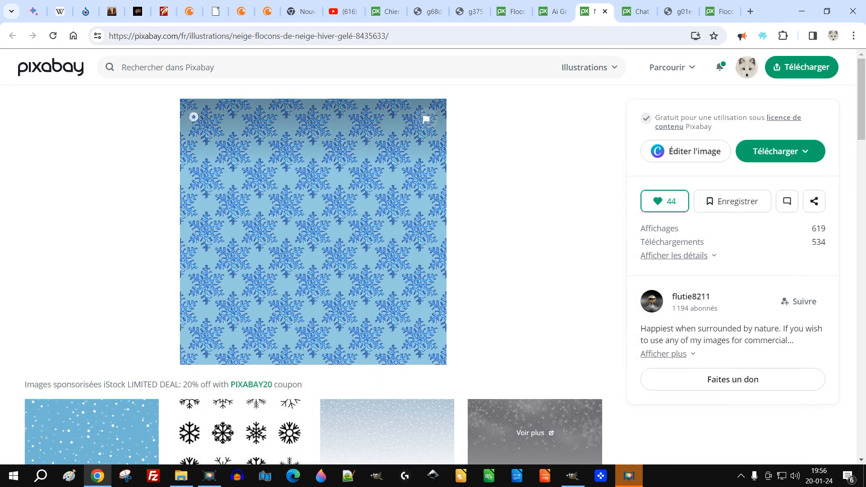
pyautogui.click(778, 152)
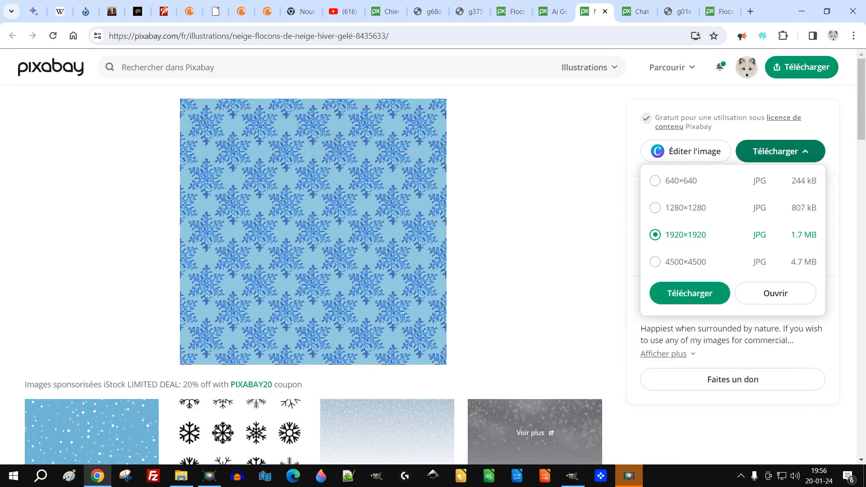
pyautogui.click(686, 261)
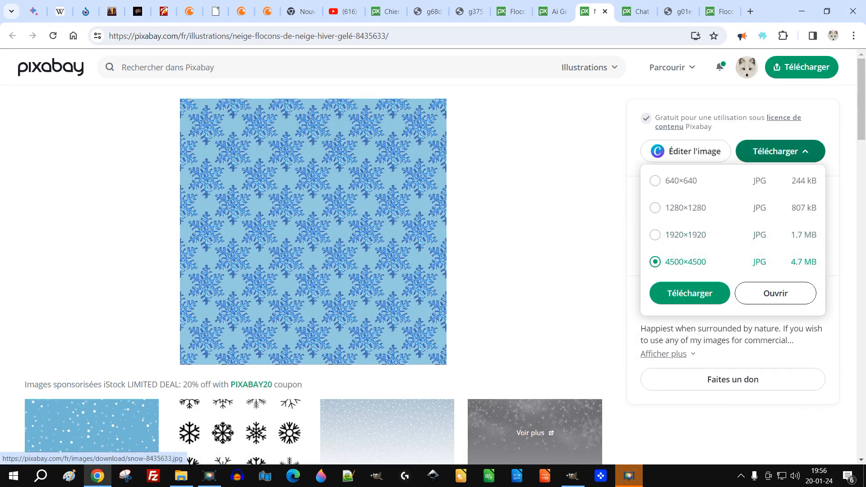
pyautogui.click(775, 293)
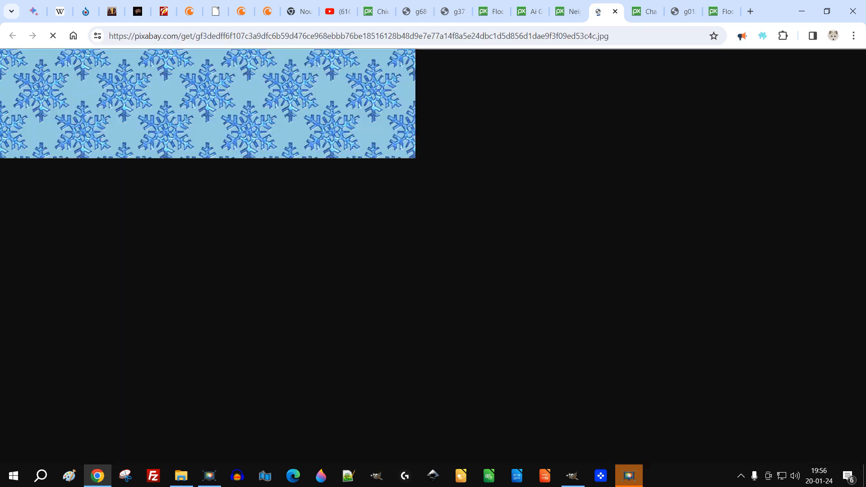
pyautogui.rightClick(165, 109)
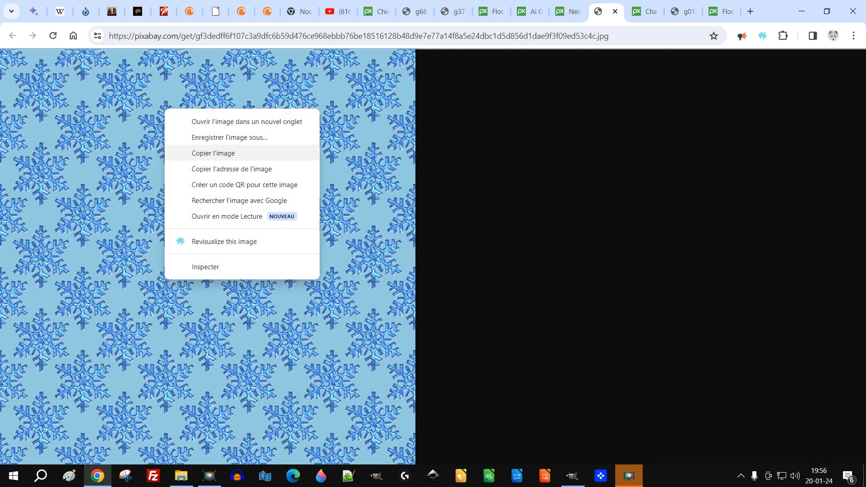
pyautogui.click(213, 153)
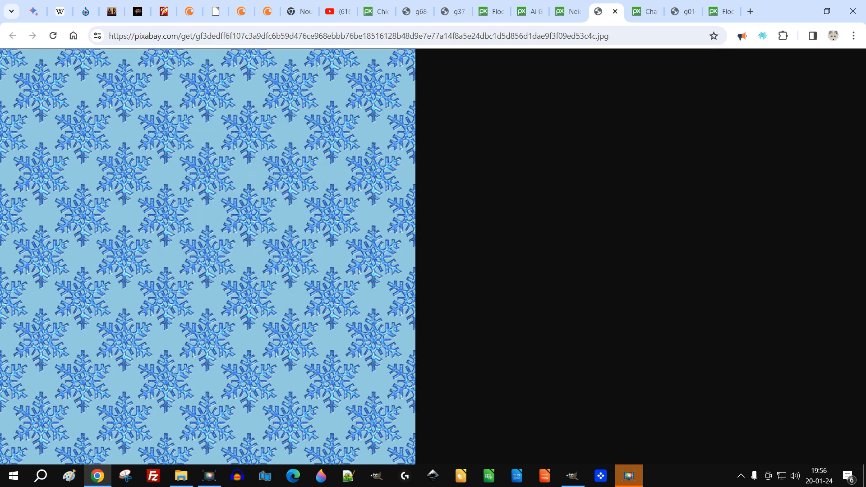
# - Switch to GIMP and paste the copied snowflake pattern as a new image
pyautogui.click(572, 476)
pyautogui.click(40, 20)
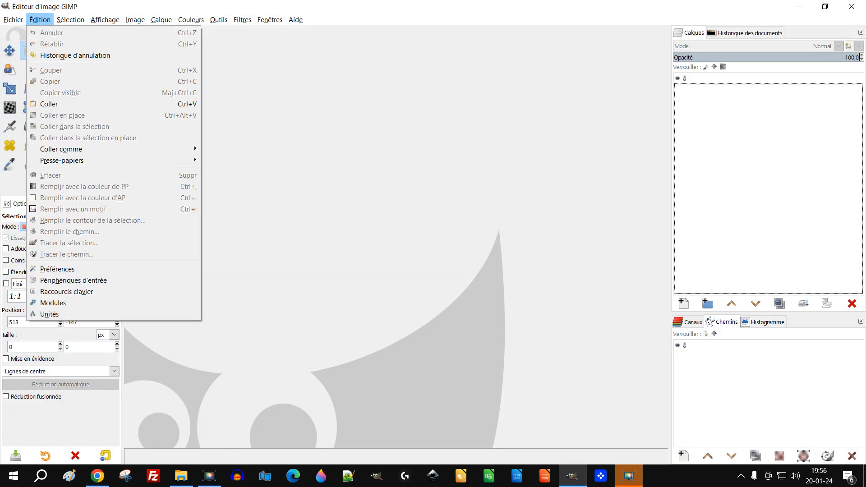
pyautogui.click(68, 143)
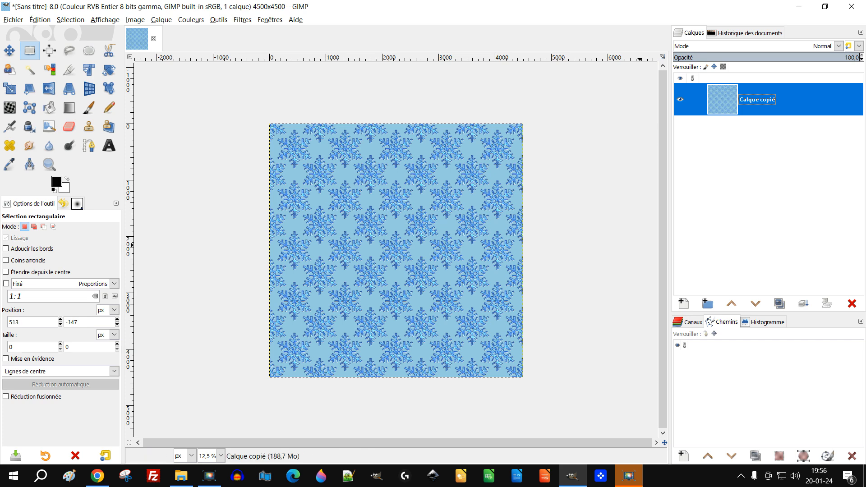
# - Rename the pasted snowflake layer as motifs
pyautogui.doubleClick(757, 99)
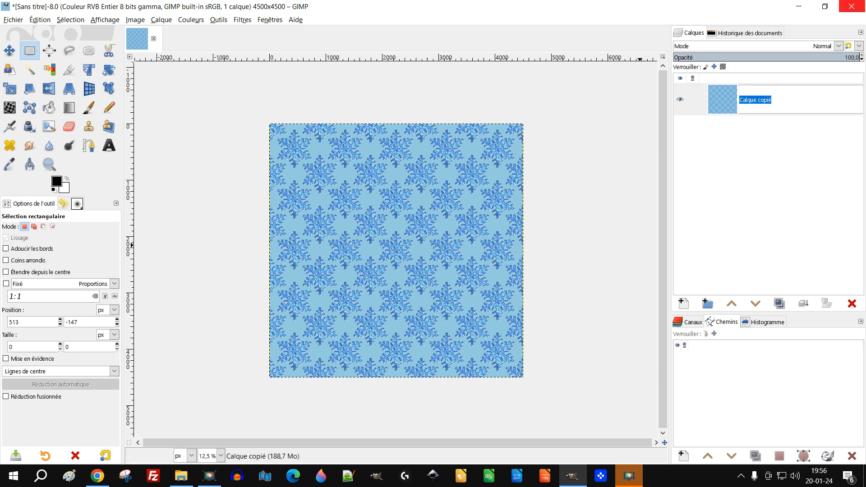
pyautogui.write('motif')
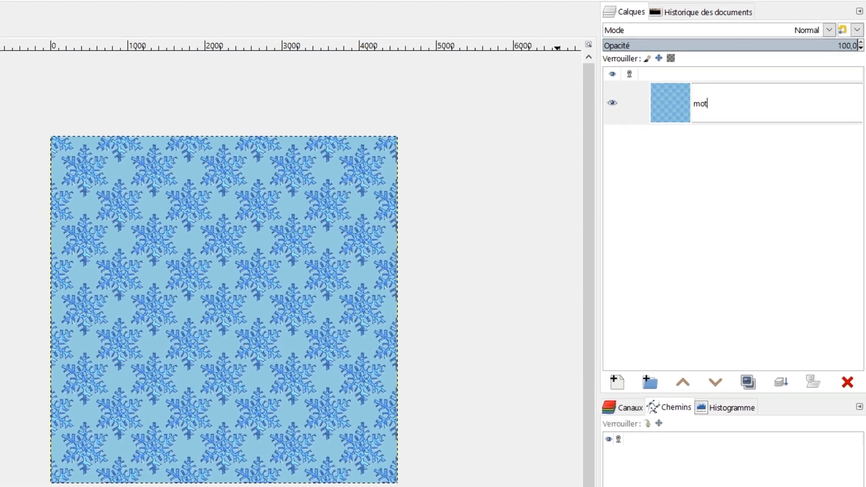
pyautogui.press('Return')
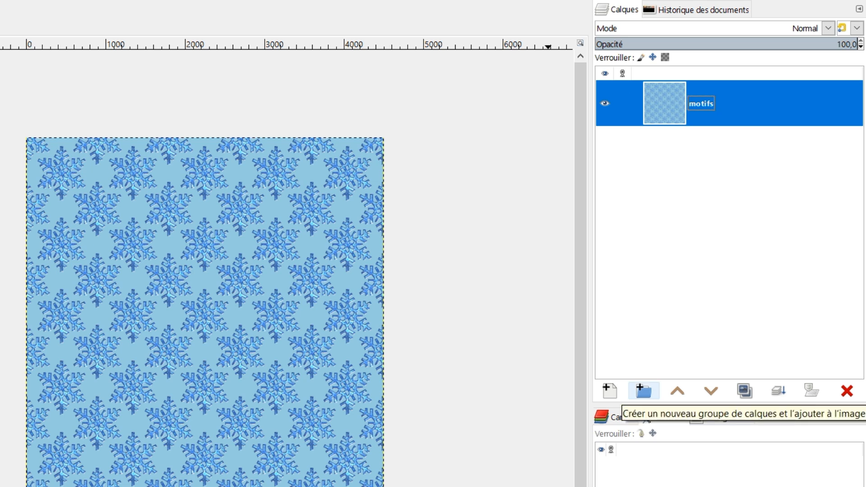
# - Create a new layer group and move the motifs layer into it
pyautogui.click(643, 391)
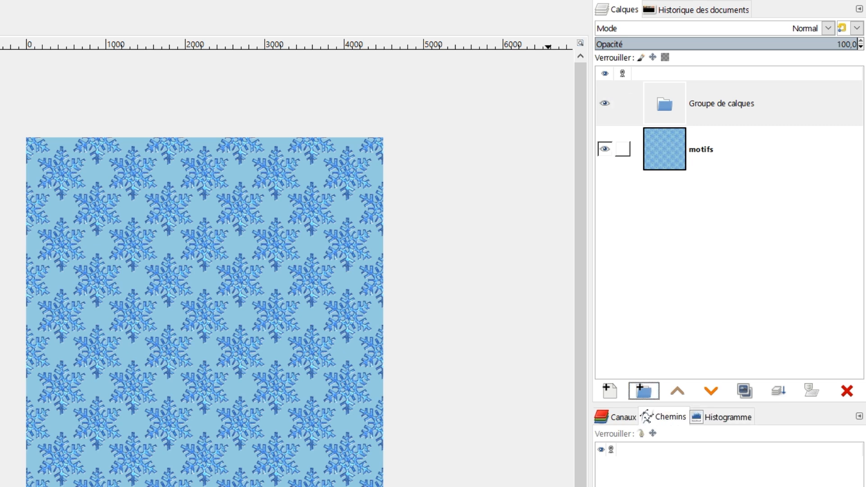
pyautogui.click(701, 149)
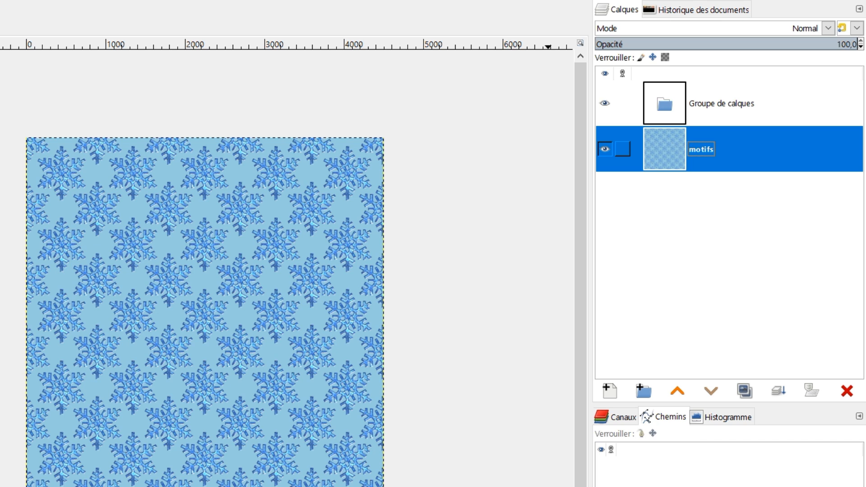
pyautogui.moveTo(701, 150); pyautogui.dragTo(687, 103)
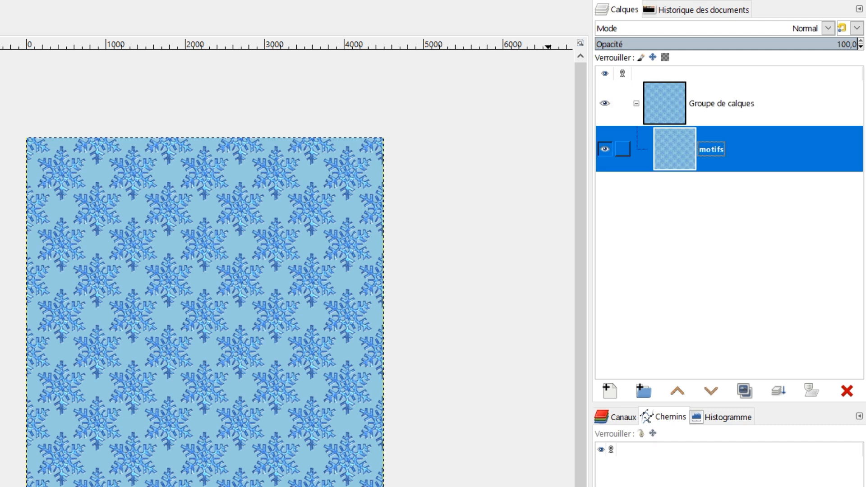
# - Set the motifs layer's composite mode to "Réduire à la toile de fond"
pyautogui.rightClick(670, 146)
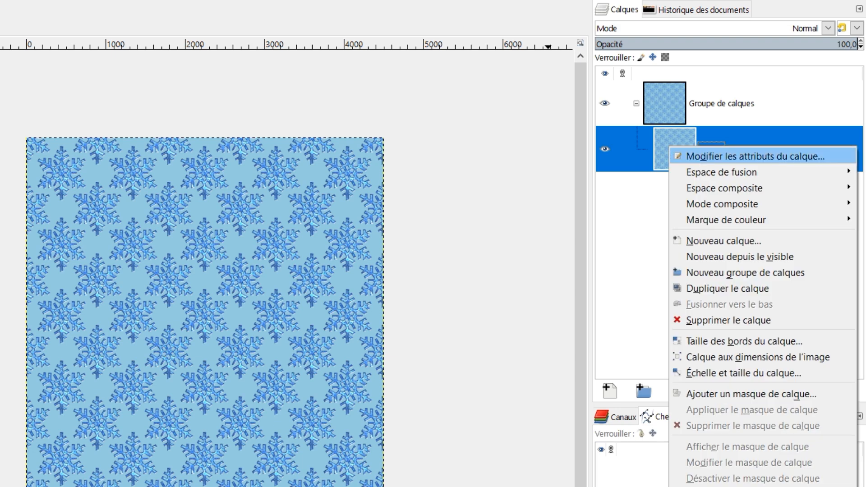
pyautogui.moveTo(722, 204)
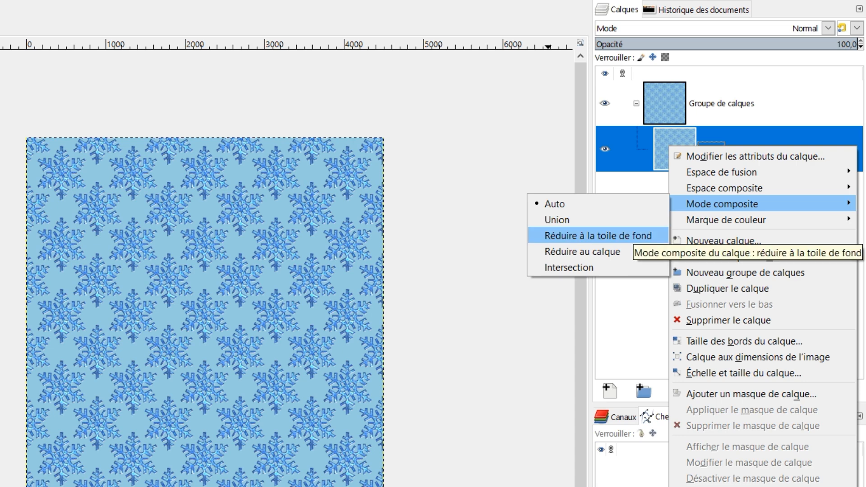
pyautogui.click(598, 236)
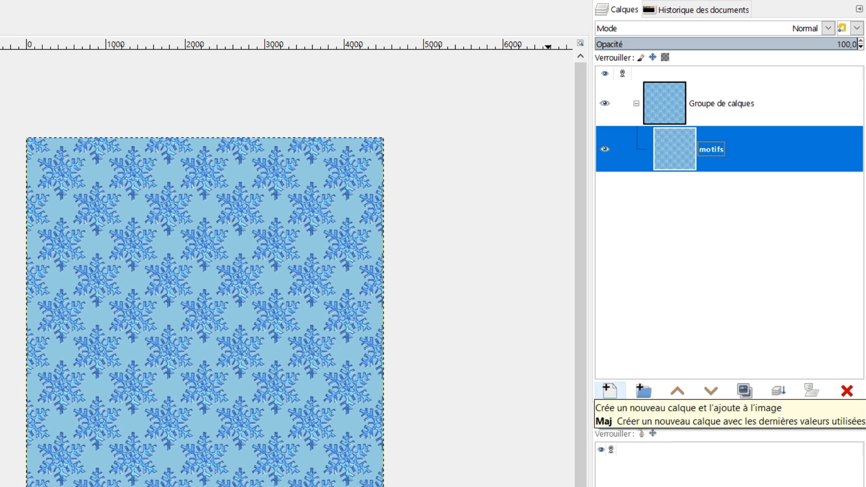
# - Add a 4500 × 4500 px layer named dessin, filled with transparency, to the group and place it below the motifs layer
pyautogui.click(610, 391)
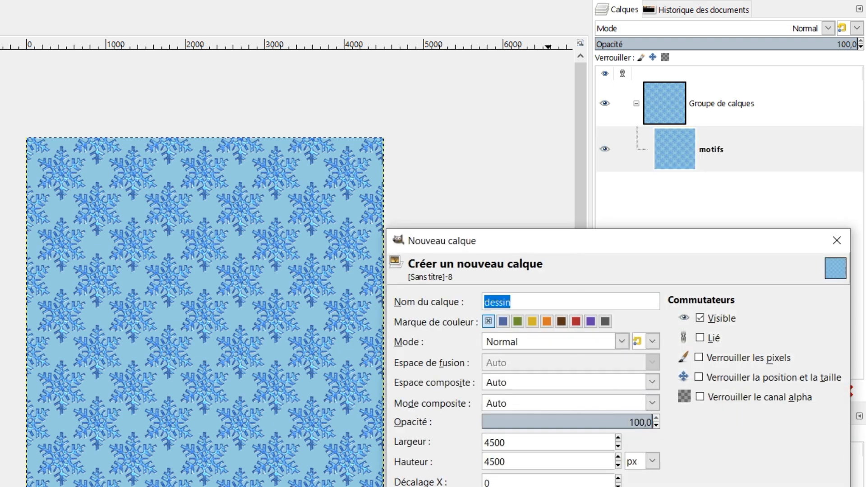
pyautogui.write('dessin')
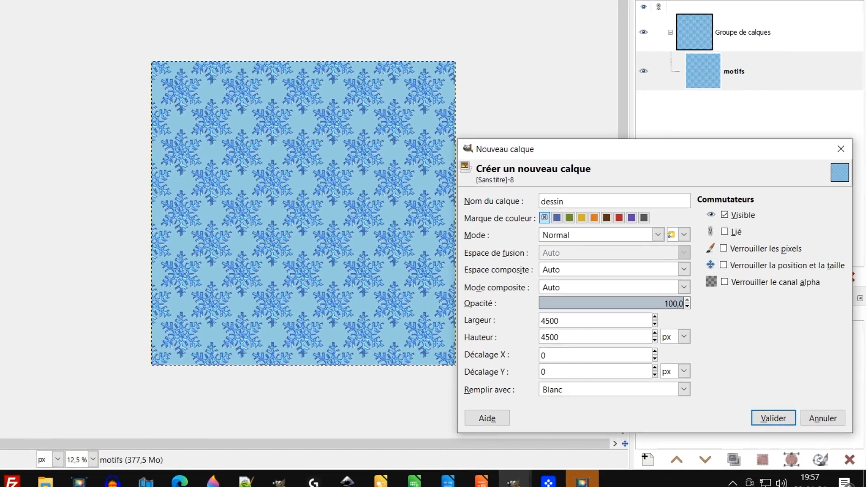
pyautogui.click(714, 397)
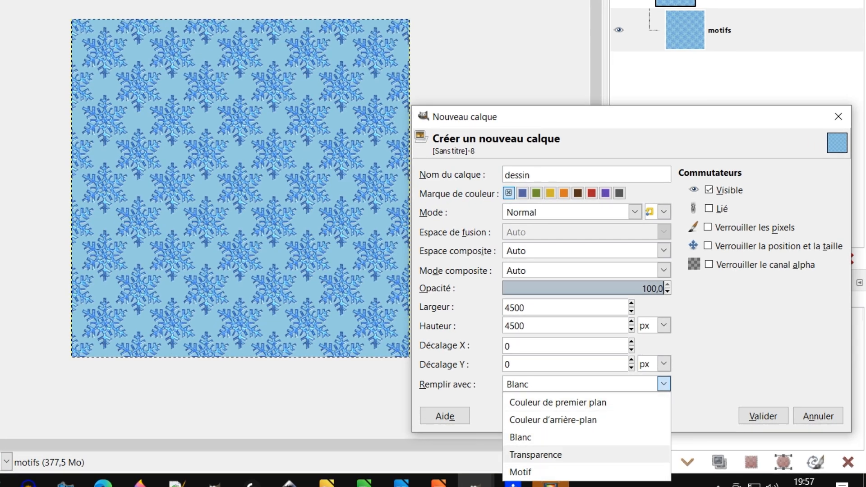
pyautogui.click(535, 455)
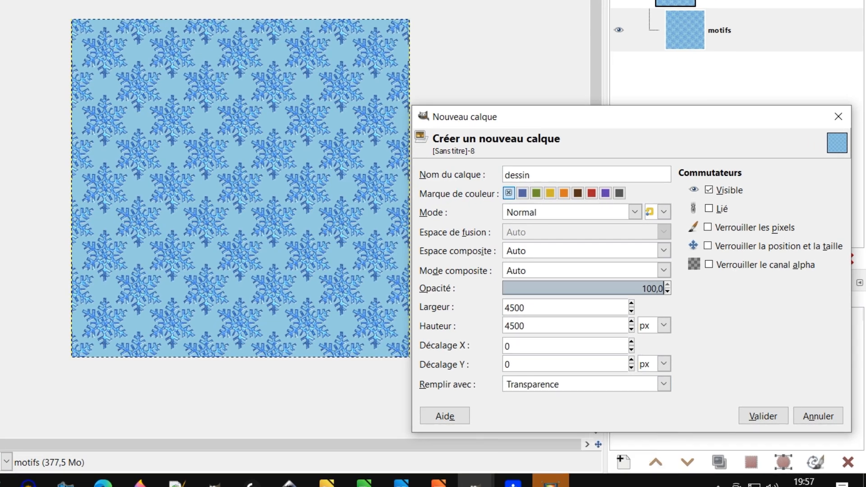
pyautogui.click(763, 416)
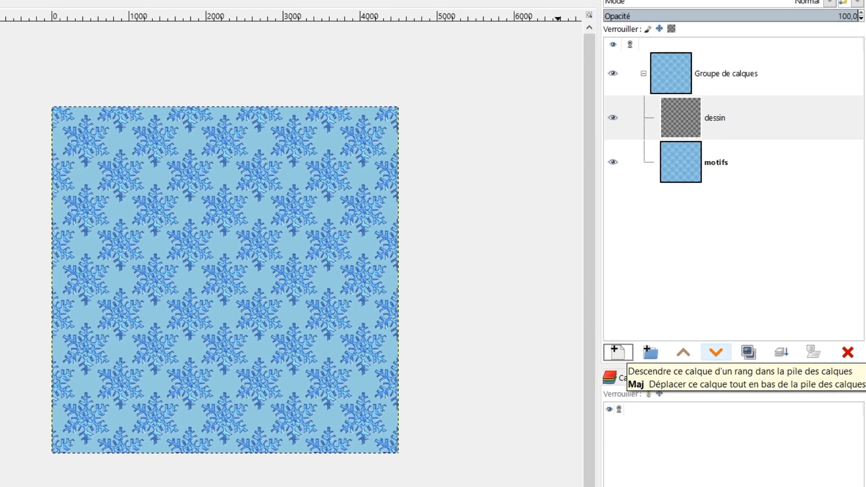
pyautogui.click(719, 259)
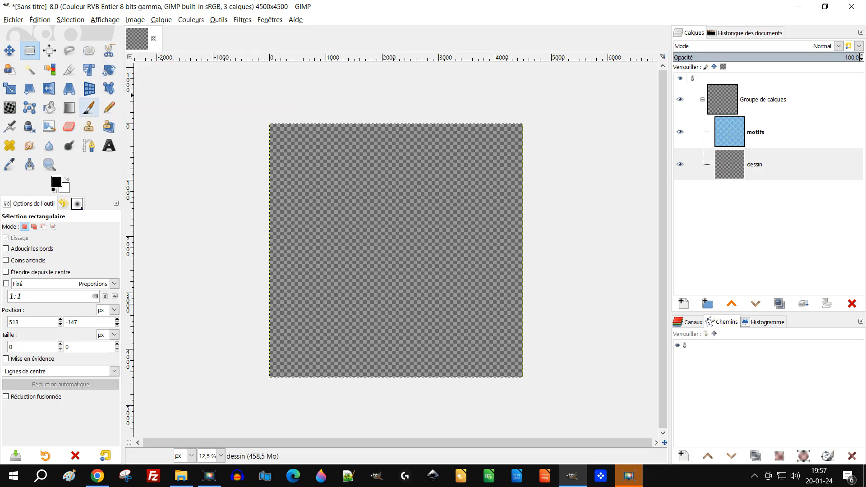
# - Choose the Paintbrush tool with the 2. Hardness 075 brush at size 51
pyautogui.click(89, 109)
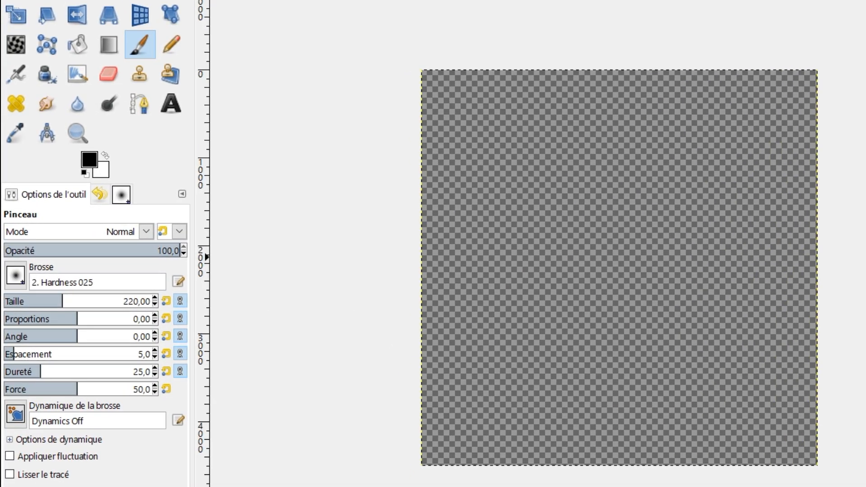
pyautogui.click(25, 283)
pyautogui.click(16, 275)
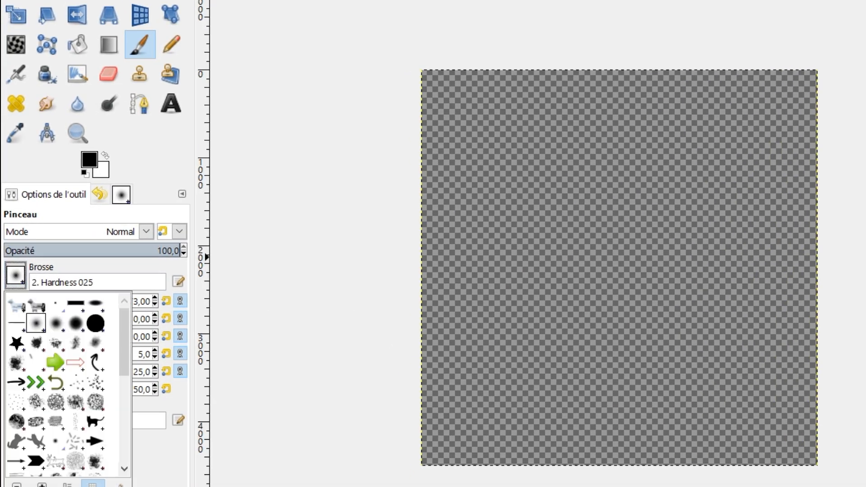
pyautogui.click(75, 323)
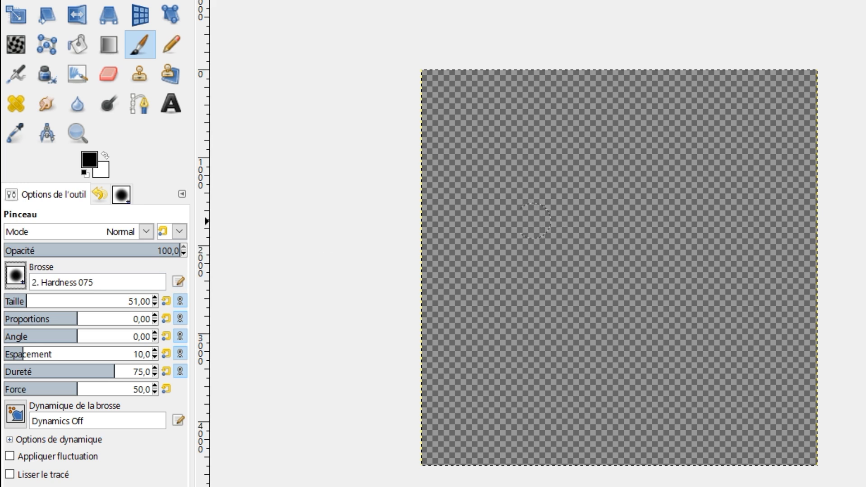
# - Paint several freehand test strokes across the dessin layer, and clear the layer's contents
pyautogui.moveTo(492, 198)
pyautogui.mouseDown()
pyautogui.moveTo(532, 151)
pyautogui.moveTo(607, 194)
pyautogui.mouseUp()
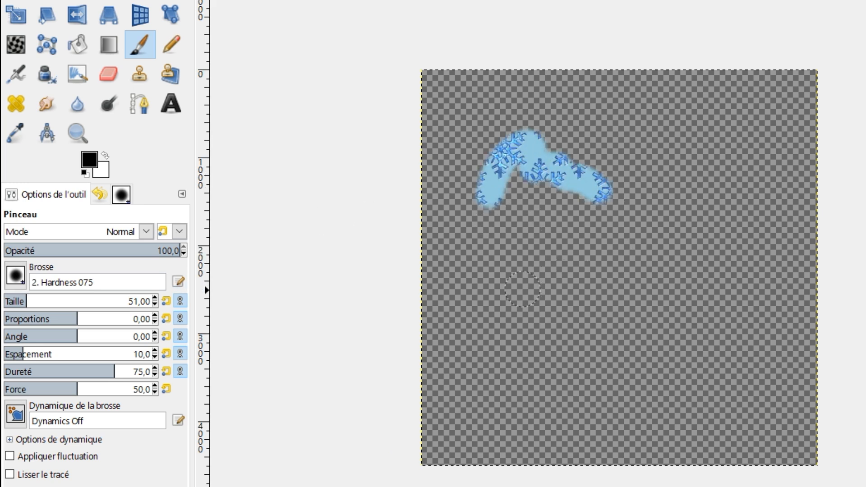
pyautogui.moveTo(519, 293); pyautogui.dragTo(535, 274)
pyautogui.moveTo(634, 290); pyautogui.dragTo(559, 357)
pyautogui.moveTo(673, 323)
pyautogui.mouseDown()
pyautogui.moveTo(695, 372)
pyautogui.moveTo(735, 366)
pyautogui.moveTo(747, 381)
pyautogui.mouseUp()
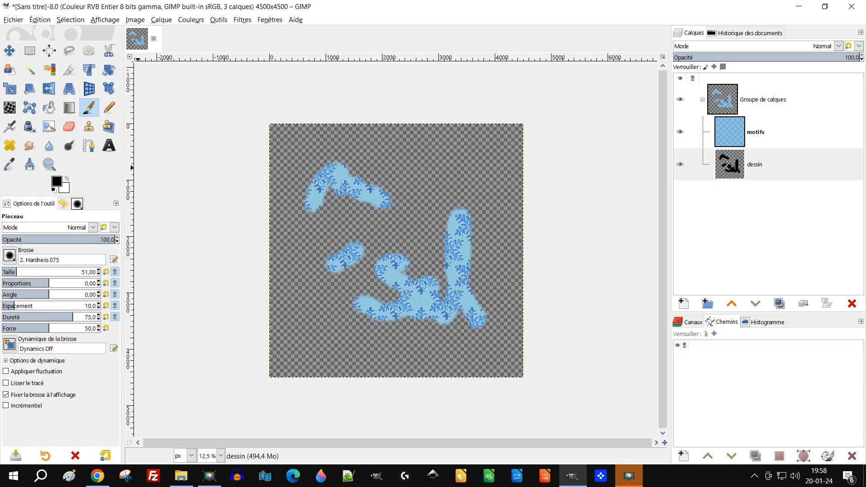
pyautogui.click(40, 20)
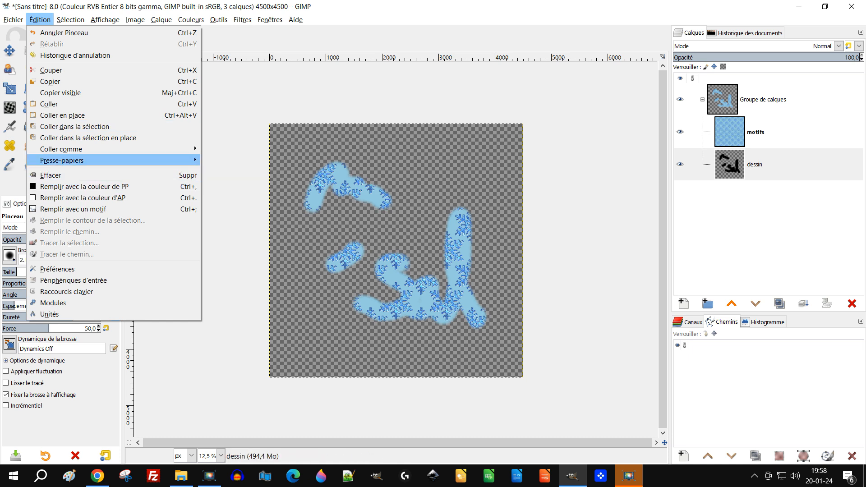
pyautogui.click(51, 175)
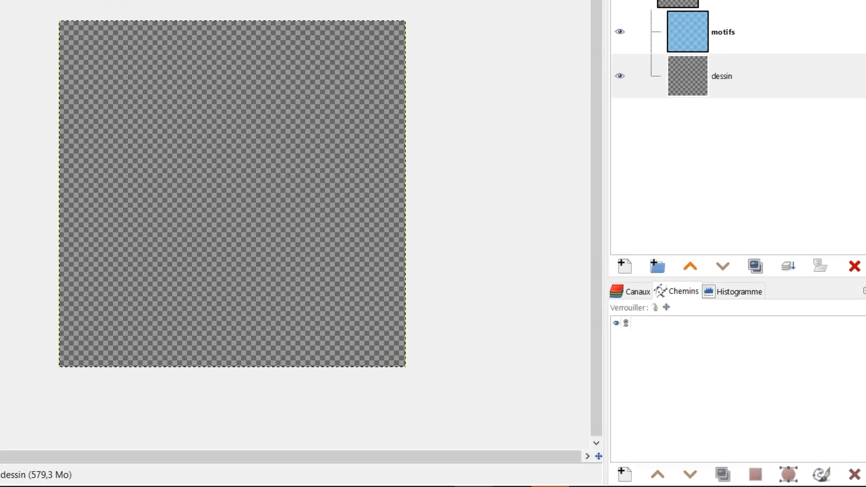
# - Add a 4500 × 4500 px layer named fond blanc, filled with white, and place it outside and below the layer group
pyautogui.click(659, 288)
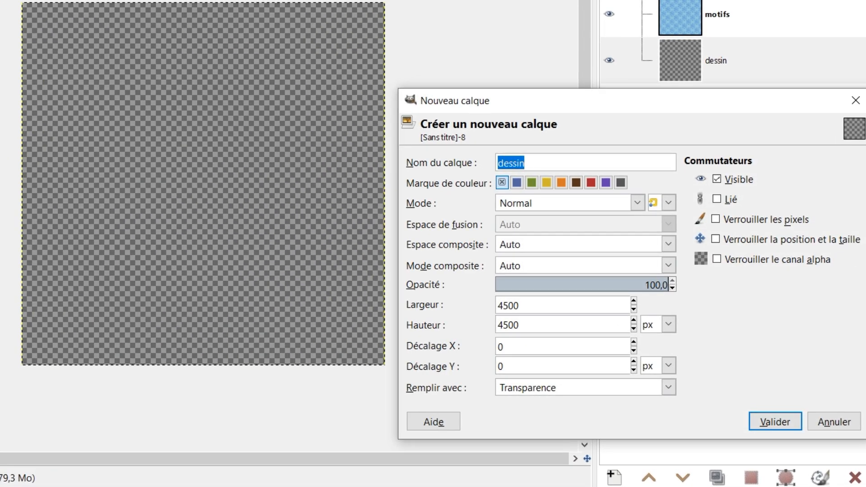
pyautogui.write('fond blanc')
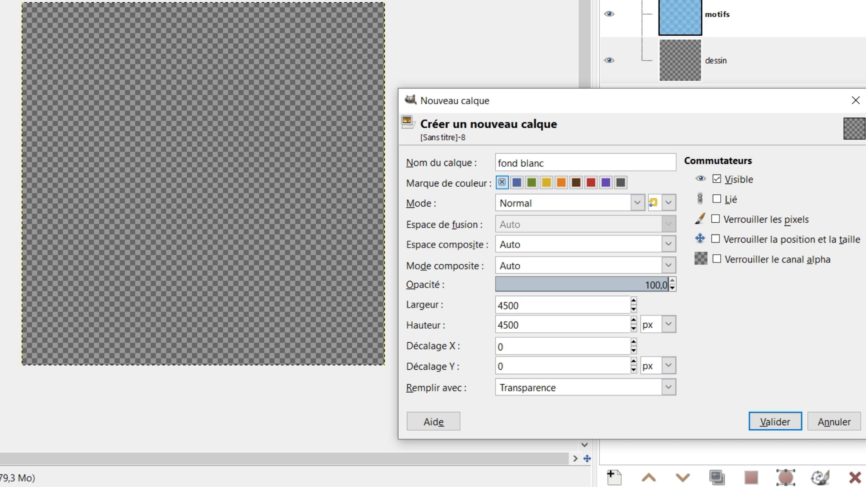
pyautogui.click(585, 388)
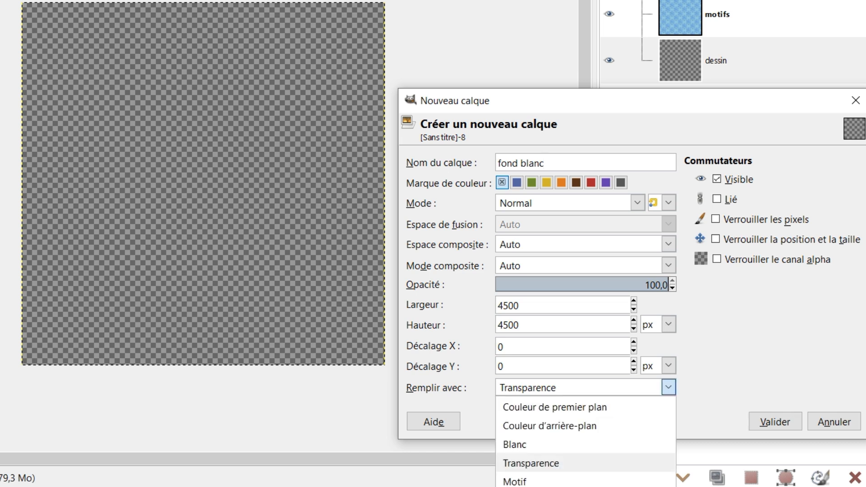
pyautogui.click(573, 444)
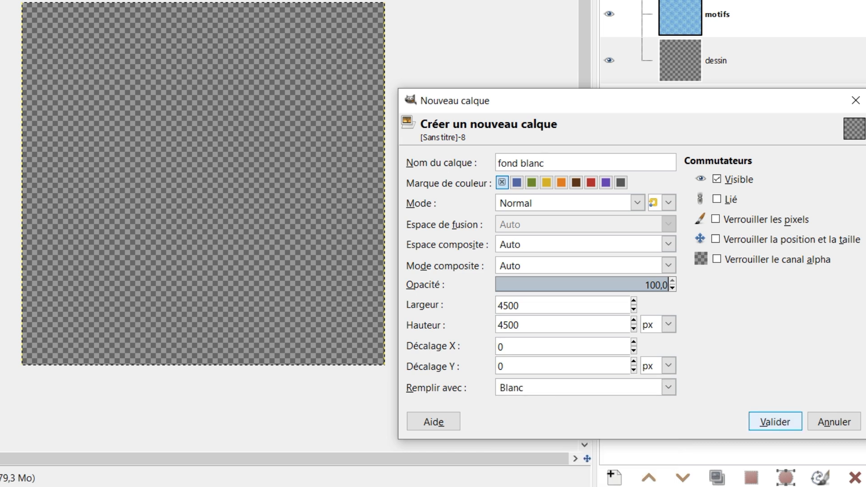
pyautogui.click(775, 422)
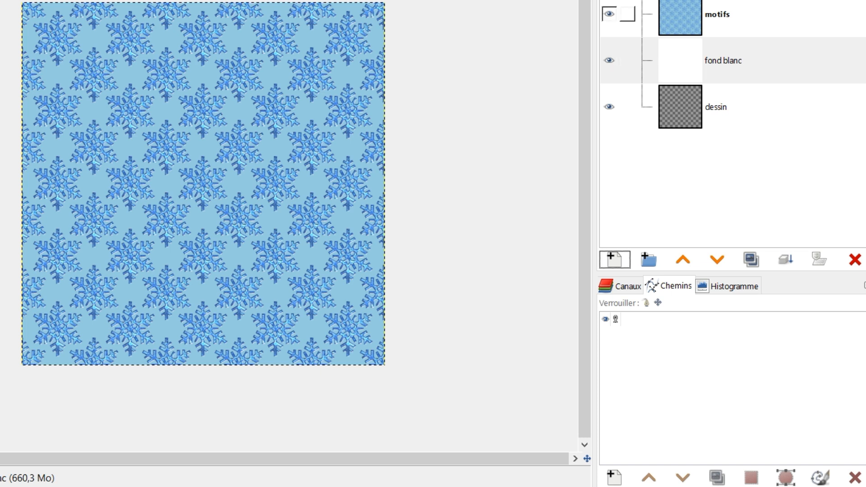
pyautogui.moveTo(627, 60); pyautogui.dragTo(648, 158)
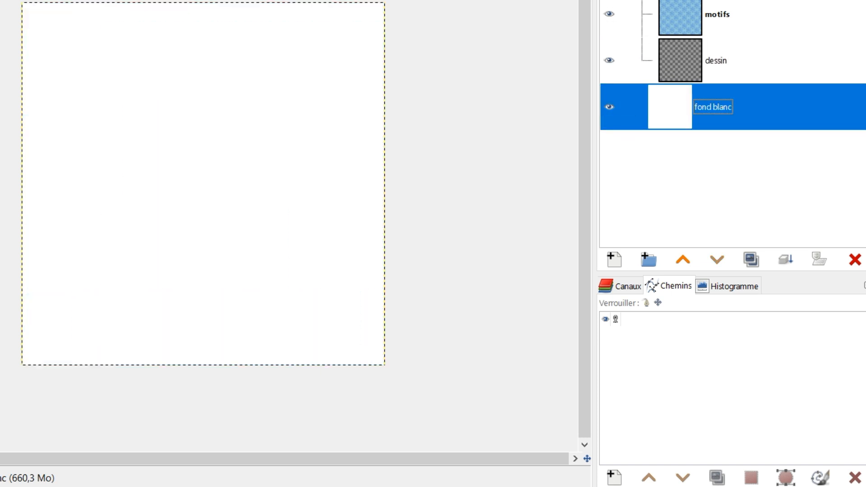
pyautogui.scroll(-2, 733, 122)
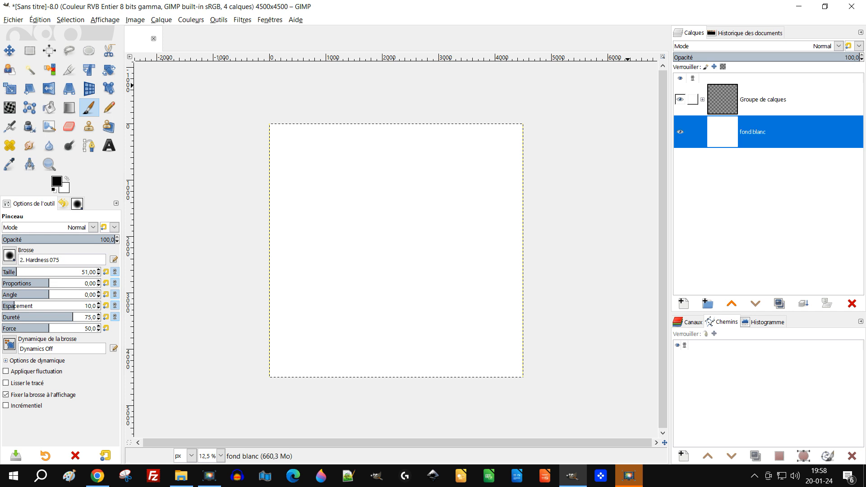
# - On the dessin layer, make a circular elliptical selection of about 1200 × 1200 px in the upper-left area with fixed 1:1 proportions
pyautogui.click(703, 100)
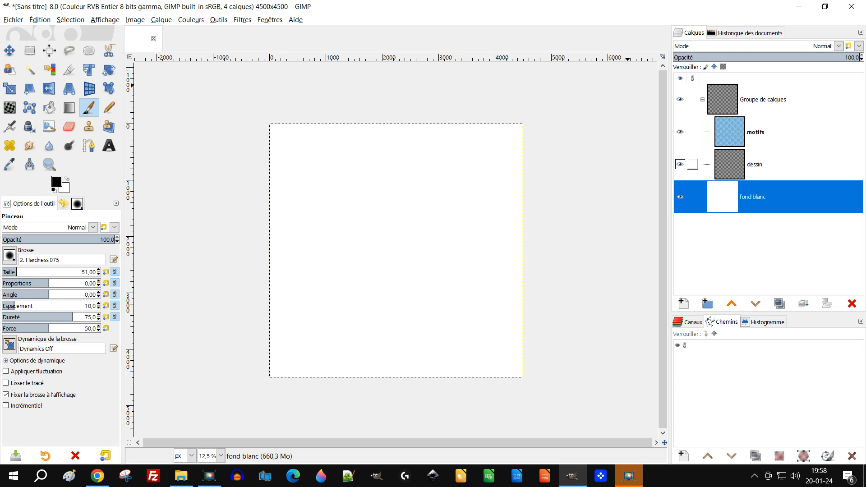
pyautogui.click(732, 164)
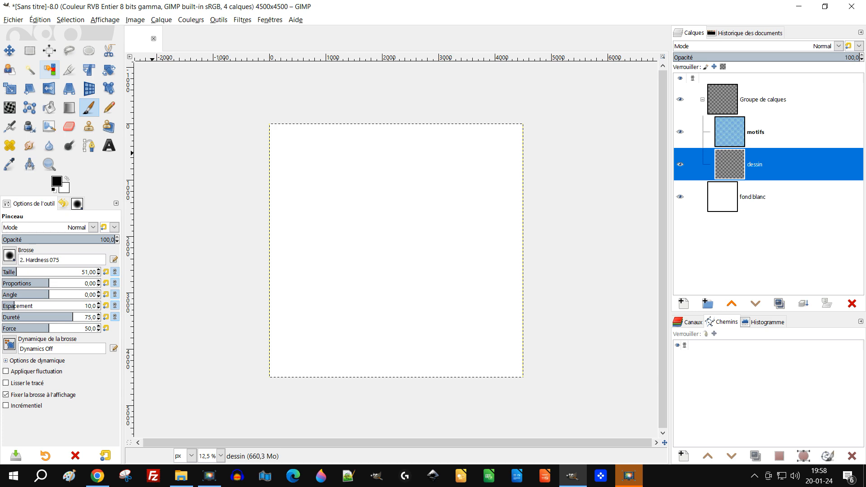
pyautogui.click(89, 50)
pyautogui.moveTo(316, 170); pyautogui.dragTo(381, 237)
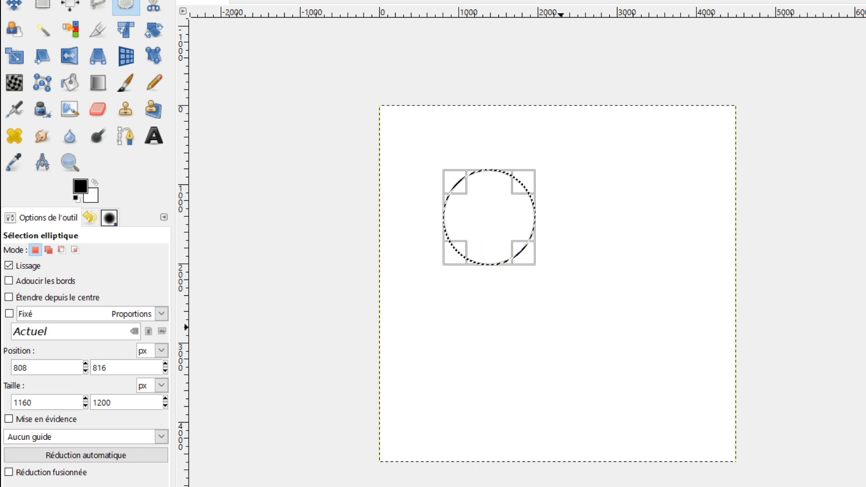
pyautogui.click(561, 327)
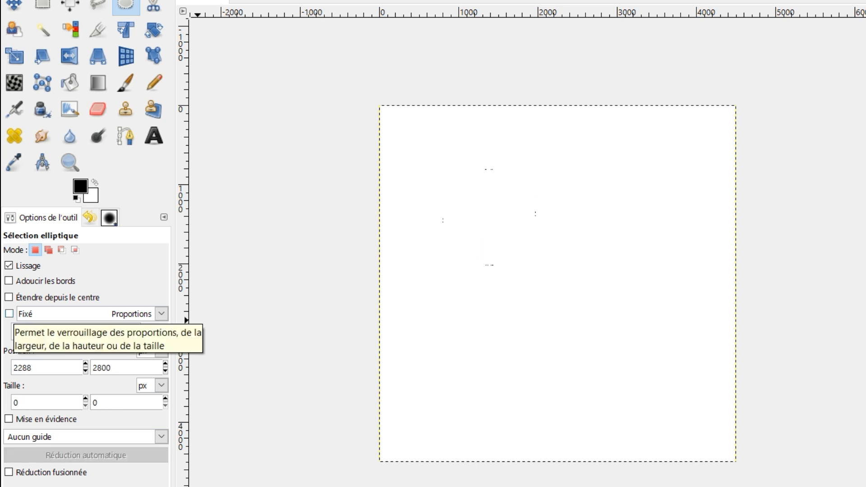
pyautogui.click(9, 313)
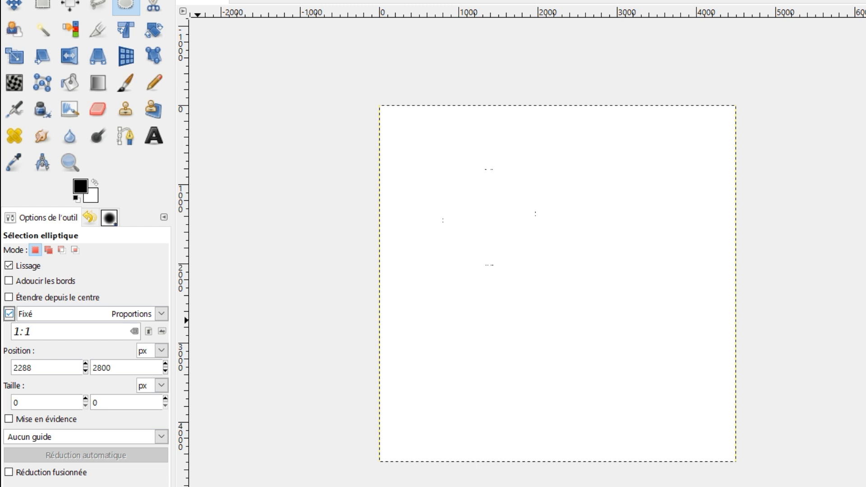
pyautogui.moveTo(442, 167); pyautogui.dragTo(536, 263)
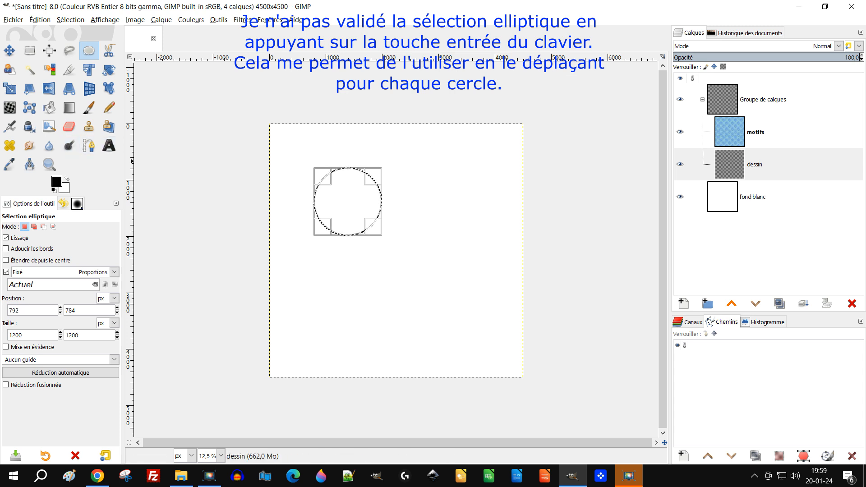
# - Fill two side-by-side ear circles with black by reusing the selection, and reposition it between and below them at about 1584, 2144 px
pyautogui.moveTo(56, 181); pyautogui.dragTo(448, 201)
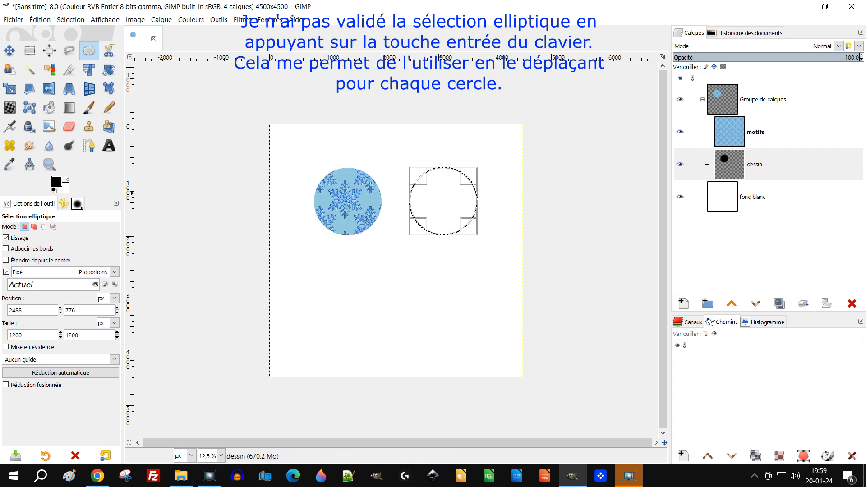
pyautogui.moveTo(57, 182); pyautogui.dragTo(392, 278)
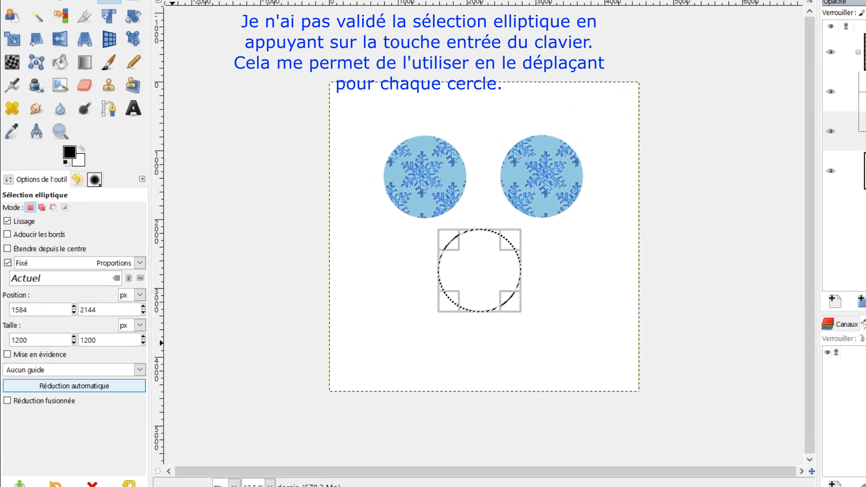
# - Enlarge the circular selection from its centre to about 2272 × 2272 px, fill it with white as the head, and deselect
pyautogui.click(8, 248)
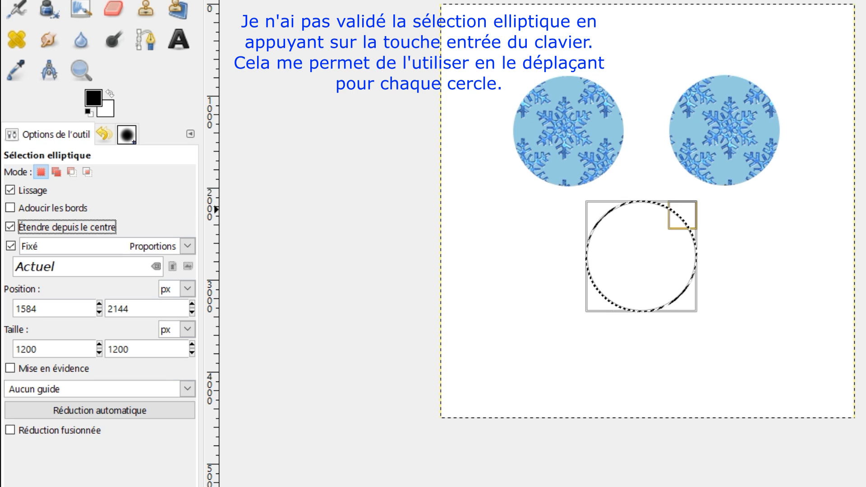
pyautogui.moveTo(683, 214); pyautogui.dragTo(733, 164)
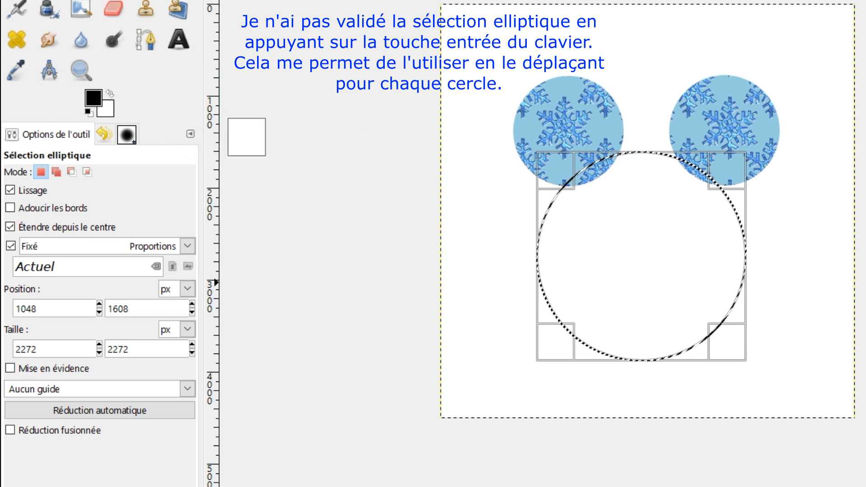
pyautogui.moveTo(647, 270); pyautogui.dragTo(647, 269)
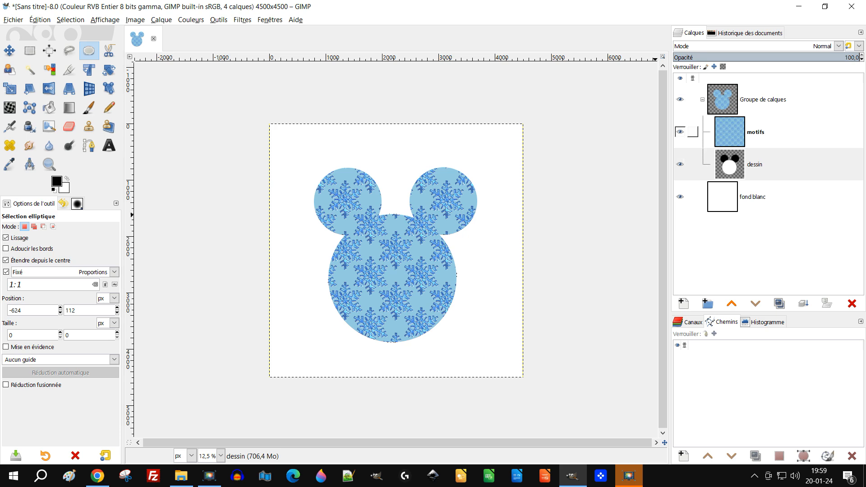
# - Compare the drawing with the motifs and fond blanc layers hidden and shown, and do the same for the collapsed layer group
pyautogui.click(680, 132)
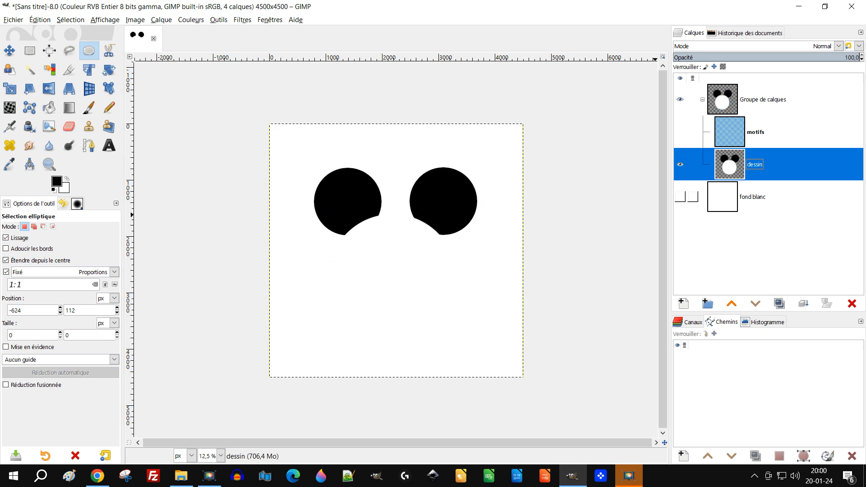
pyautogui.click(680, 197)
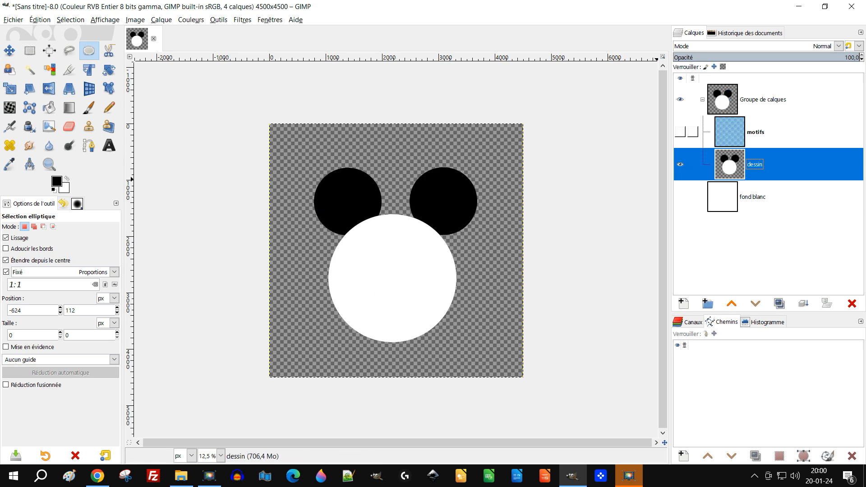
pyautogui.click(680, 197)
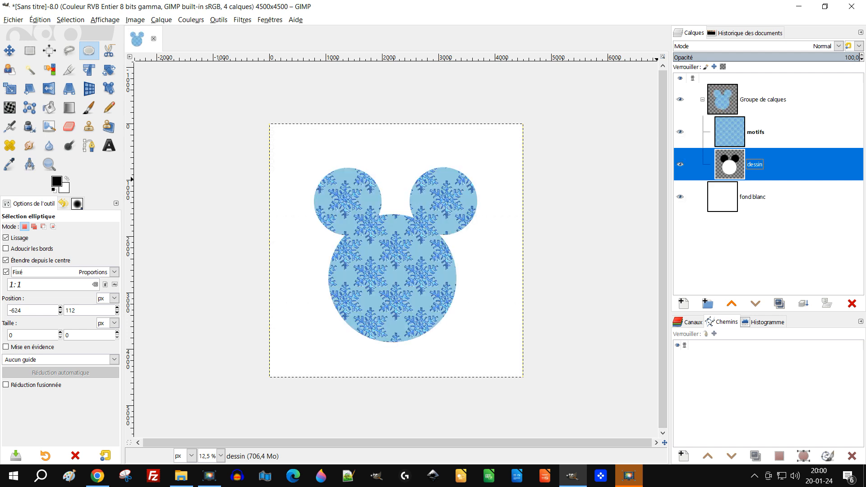
pyautogui.click(702, 100)
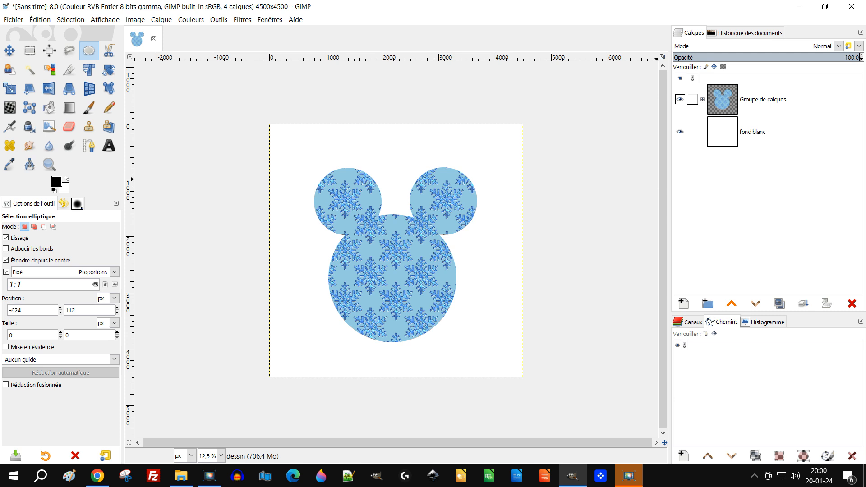
pyautogui.click(680, 100)
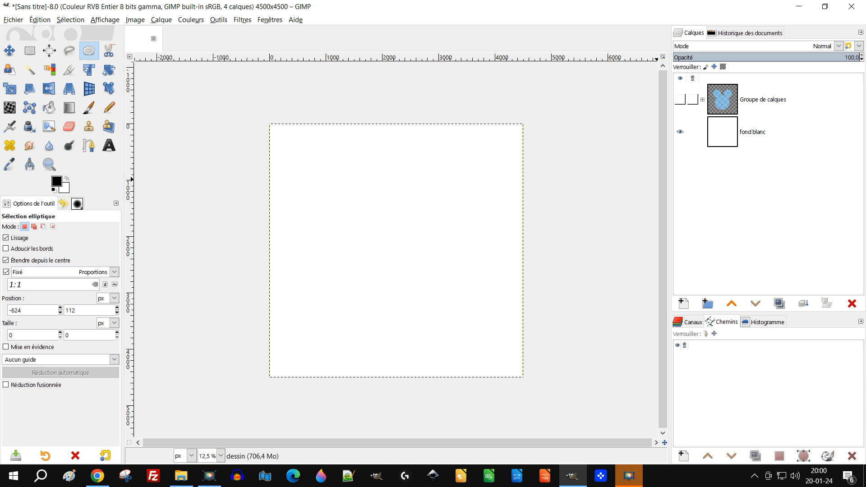
pyautogui.click(680, 99)
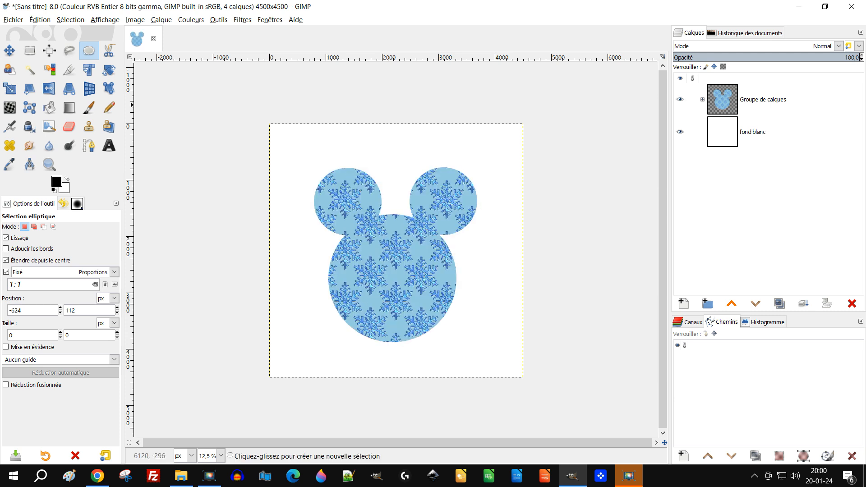
# - Make the motifs layer active and set the Move tool to Déplacer le calque actif
pyautogui.click(49, 164)
pyautogui.moveTo(250, 113); pyautogui.dragTo(539, 391)
pyautogui.moveTo(482, 182); pyautogui.dragTo(488, 190)
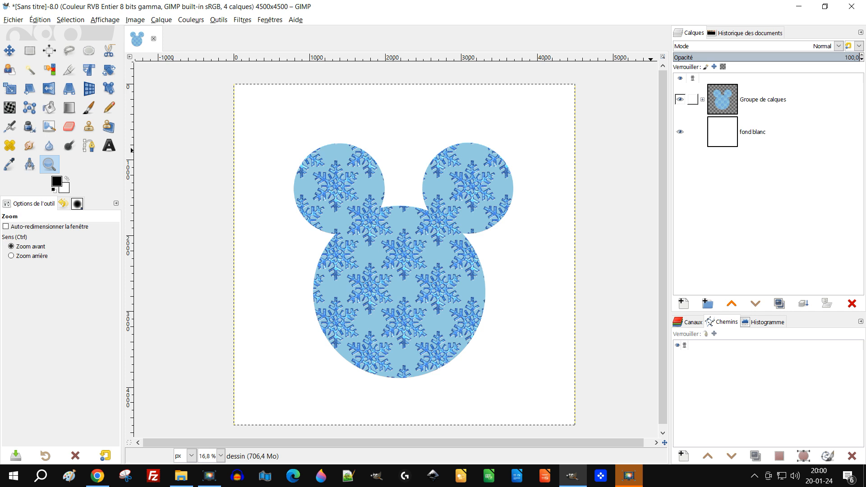
pyautogui.click(702, 99)
pyautogui.click(730, 132)
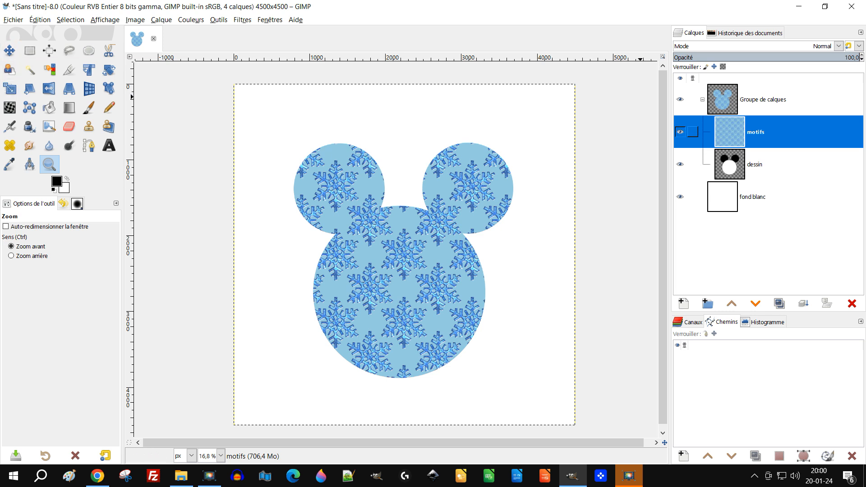
pyautogui.click(9, 51)
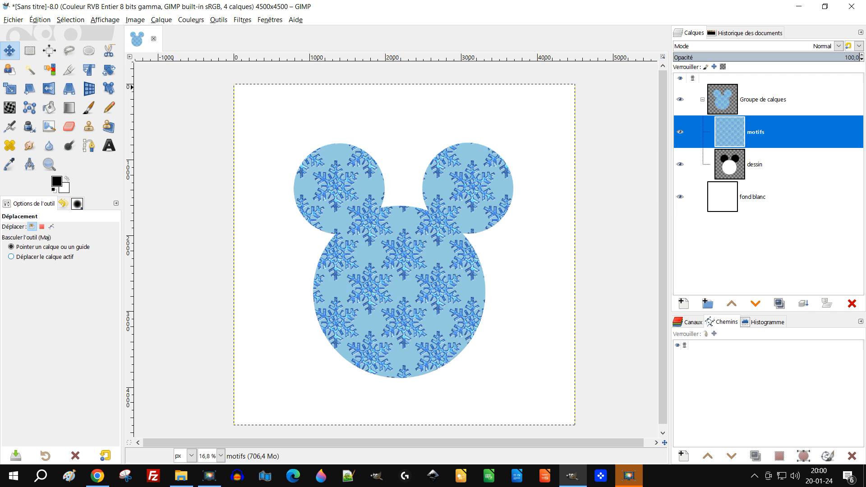
pyautogui.click(28, 256)
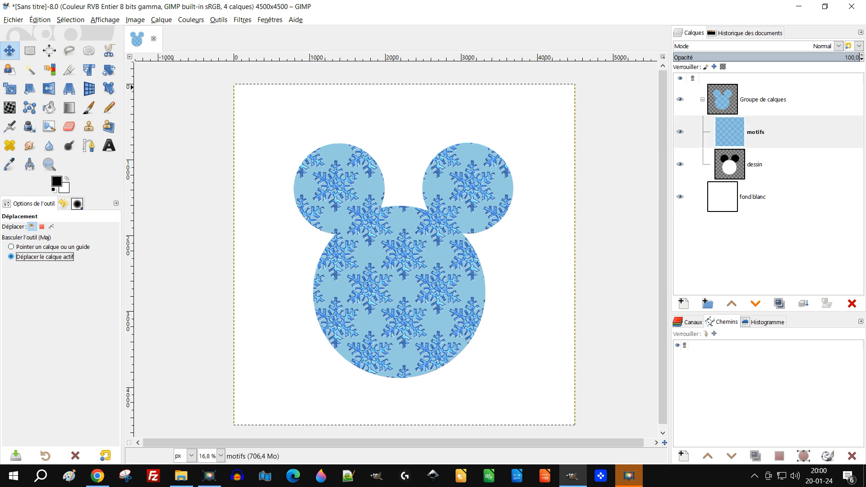
# - Try the Move tool's Pointer un calque ou un guide option on the pattern, and restore Déplacer le calque actif
pyautogui.click(28, 247)
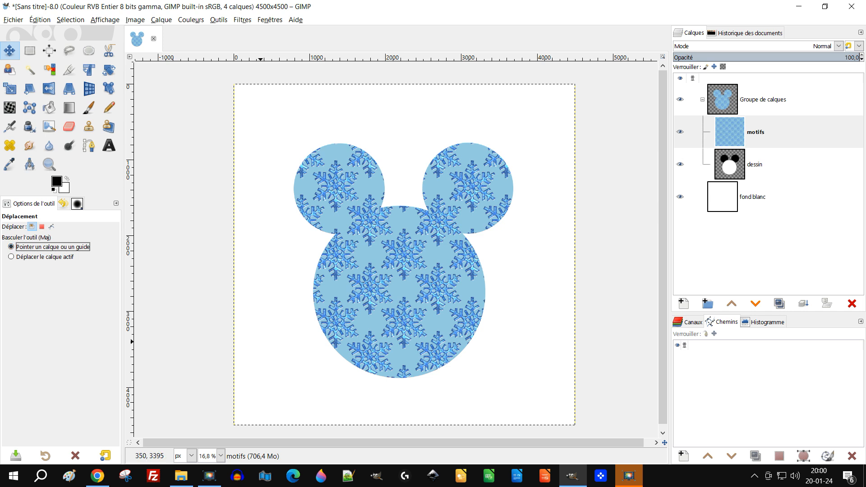
pyautogui.moveTo(405, 255); pyautogui.dragTo(405, 255)
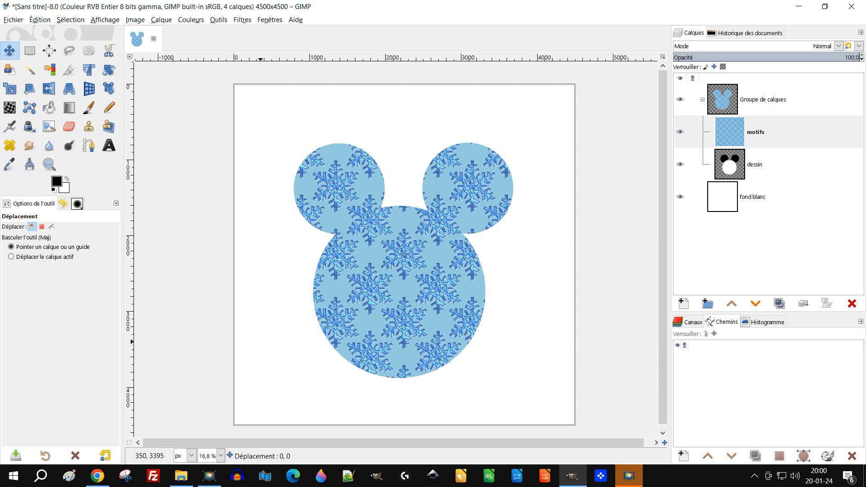
pyautogui.click(11, 256)
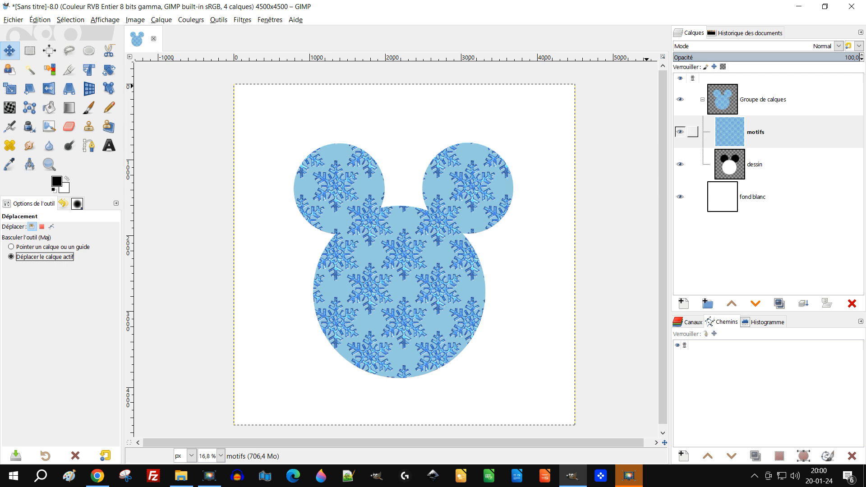
# - Move the motifs layer around, leaving it about 1600 px lower so its upper edge crosses the ears, and select the fond blanc layer
pyautogui.click(756, 133)
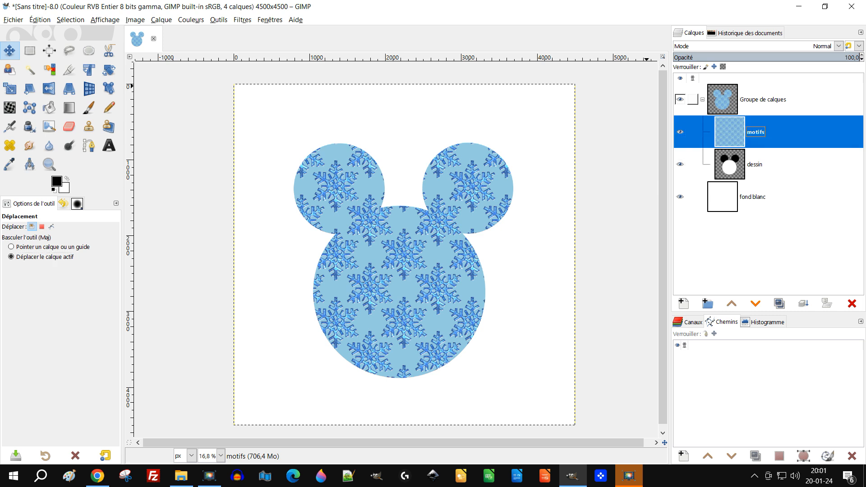
pyautogui.moveTo(270, 377); pyautogui.dragTo(272, 486)
pyautogui.moveTo(406, 365); pyautogui.dragTo(400, 400)
pyautogui.moveTo(420, 250); pyautogui.dragTo(420, 249)
pyautogui.moveTo(399, 400); pyautogui.dragTo(408, 375)
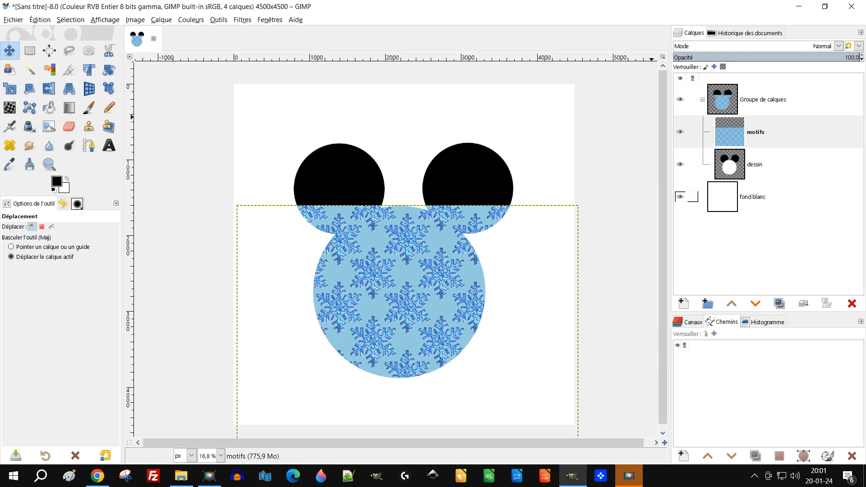
pyautogui.click(753, 197)
# - Move the motifs layer about 2150 px to the right of the image's left edge so it covers half the head, and reselect fond blanc
pyautogui.moveTo(634, 122); pyautogui.dragTo(629, 89)
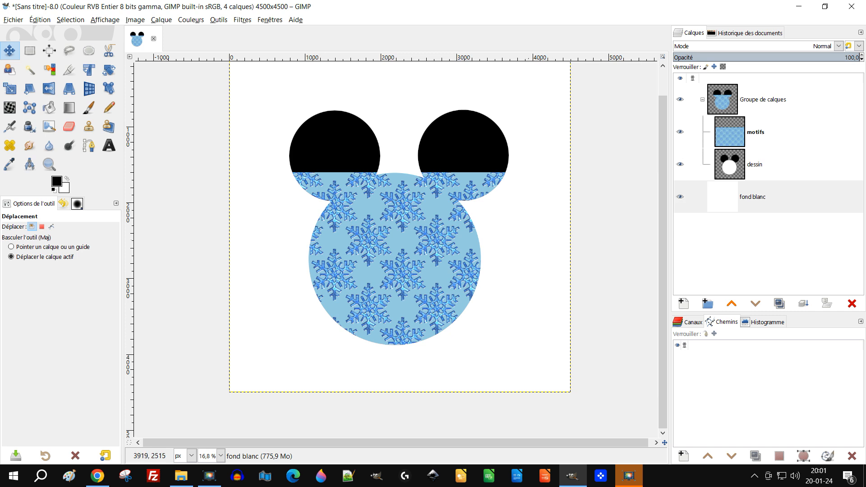
pyautogui.moveTo(468, 140); pyautogui.dragTo(453, 158)
pyautogui.moveTo(532, 166); pyautogui.dragTo(533, 173)
pyautogui.click(730, 132)
pyautogui.moveTo(371, 277); pyautogui.dragTo(528, 191)
pyautogui.moveTo(545, 280); pyautogui.dragTo(549, 245)
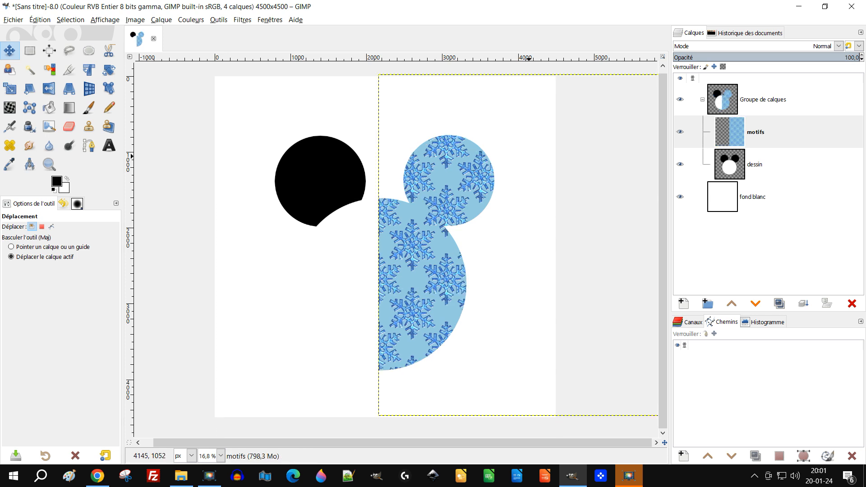
pyautogui.click(752, 197)
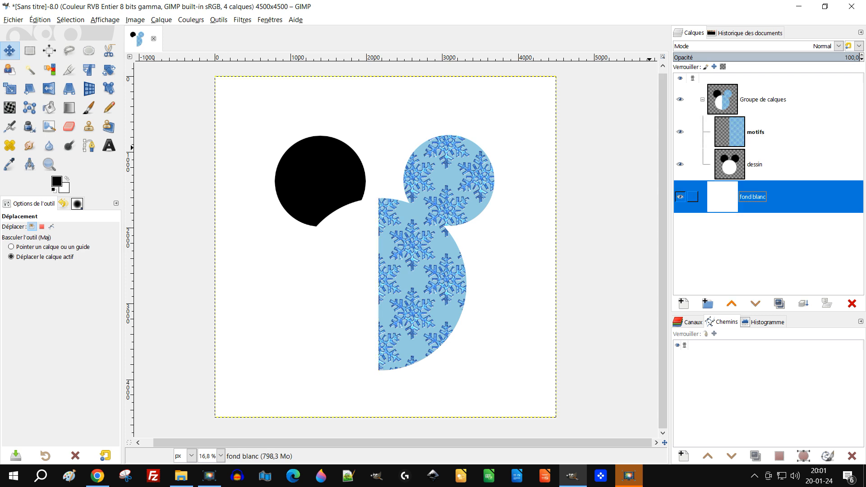